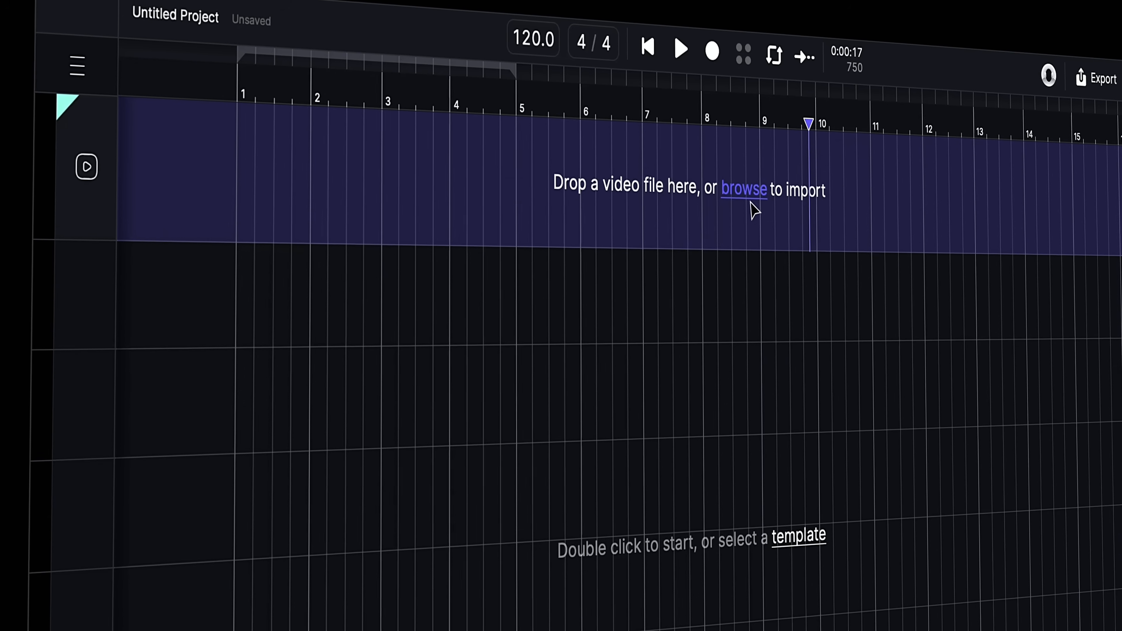
Import the explosion video clip from the Downloads folder into the project
{"action": "left_click", "coordinate": [755, 177]}
{"action": "left_click", "coordinate": [314, 315]}
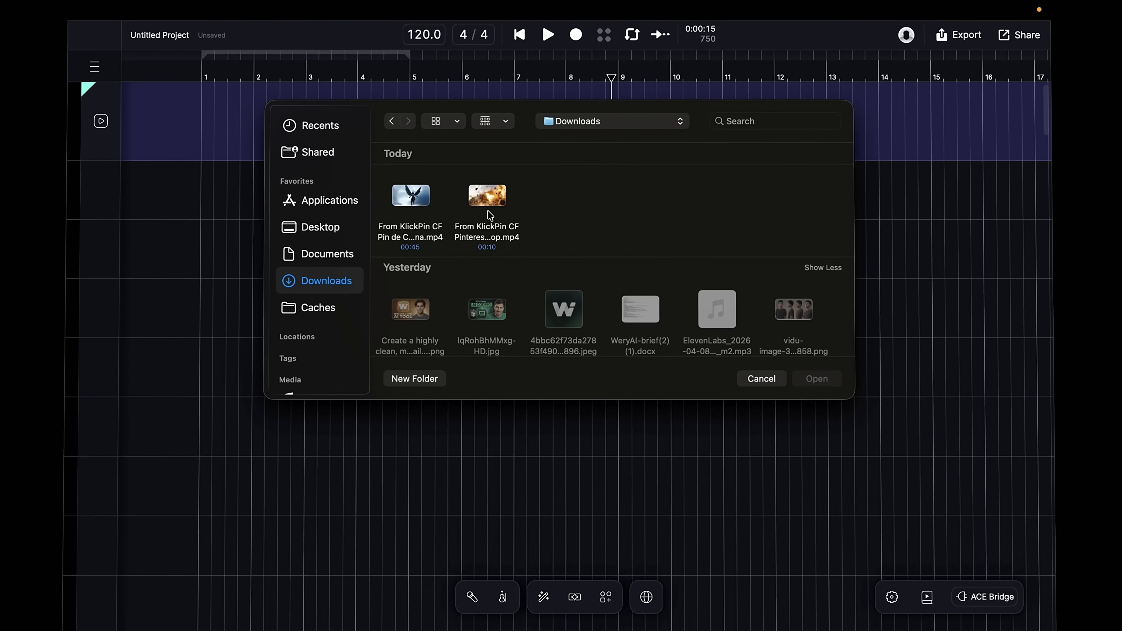
{"action": "left_click", "coordinate": [486, 212]}
{"action": "double_click", "coordinate": [486, 208]}
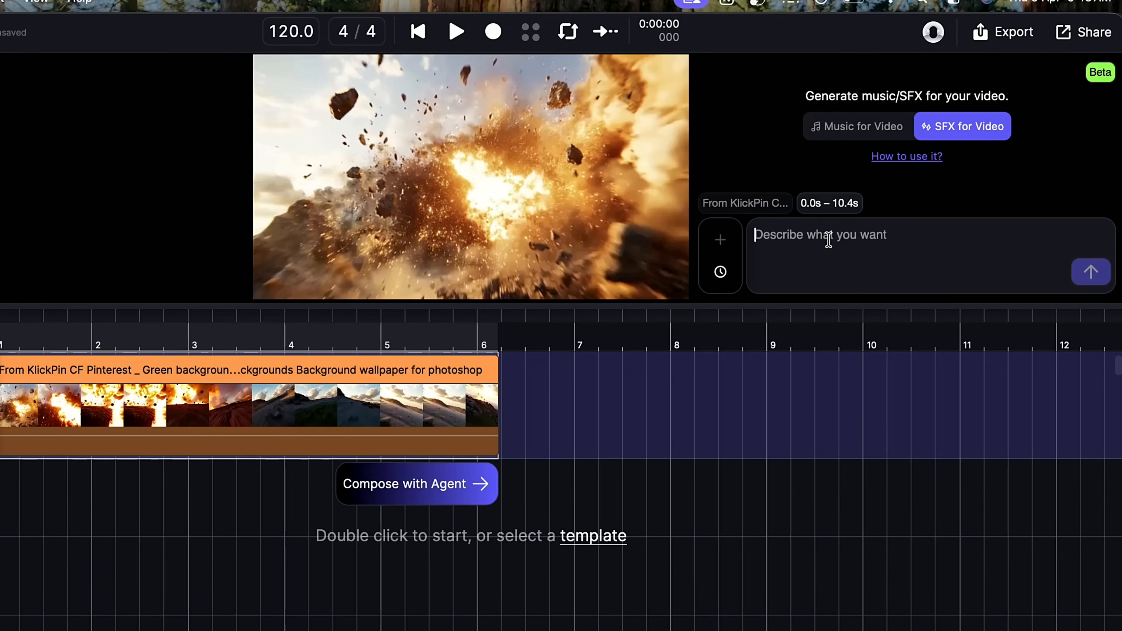
Generate sound effects for the video with the prompt 'Cinematic fire crackling, intense flames, ember pops, deep rumble, realistic and immersive, no music'
{"action": "type", "text": "Cinematic fire crackling, intense flames, ember pops, deep rumble, realistic and immersive, no music"}
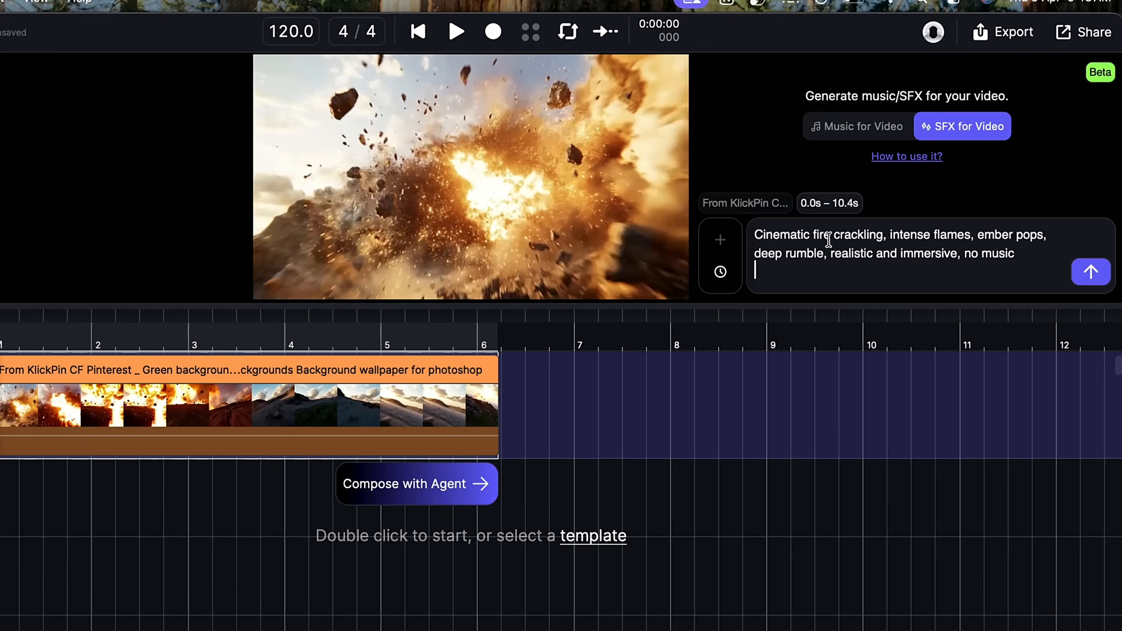
{"action": "left_click", "coordinate": [1075, 274]}
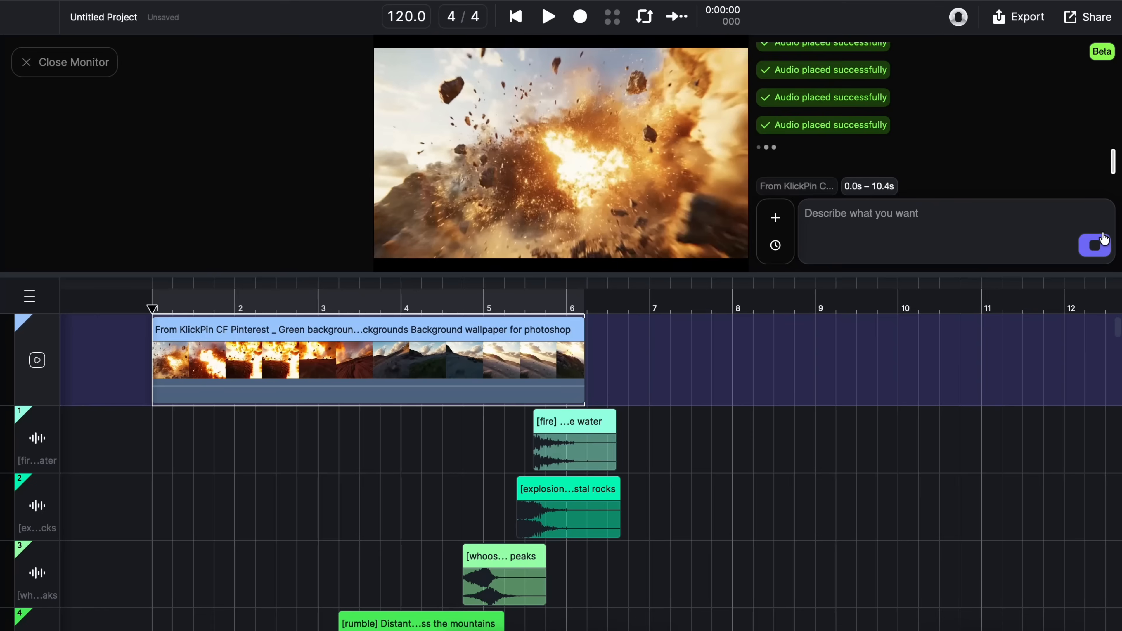
Play back the video with the generated sound effects and stop playback
{"action": "left_click", "coordinate": [550, 22]}
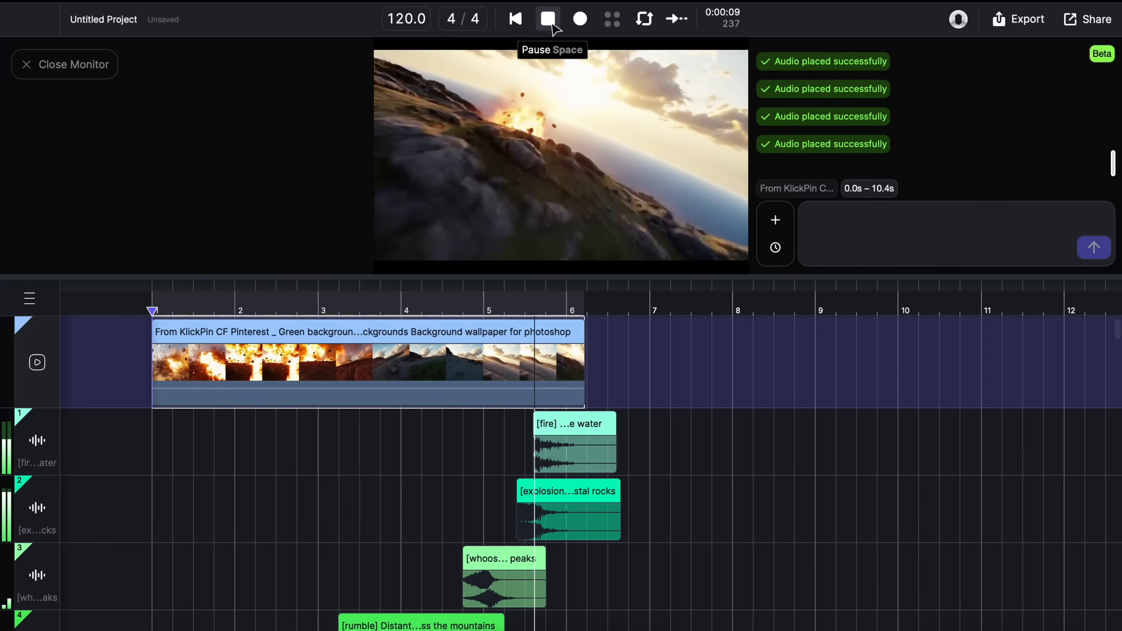
{"action": "left_click", "coordinate": [552, 25]}
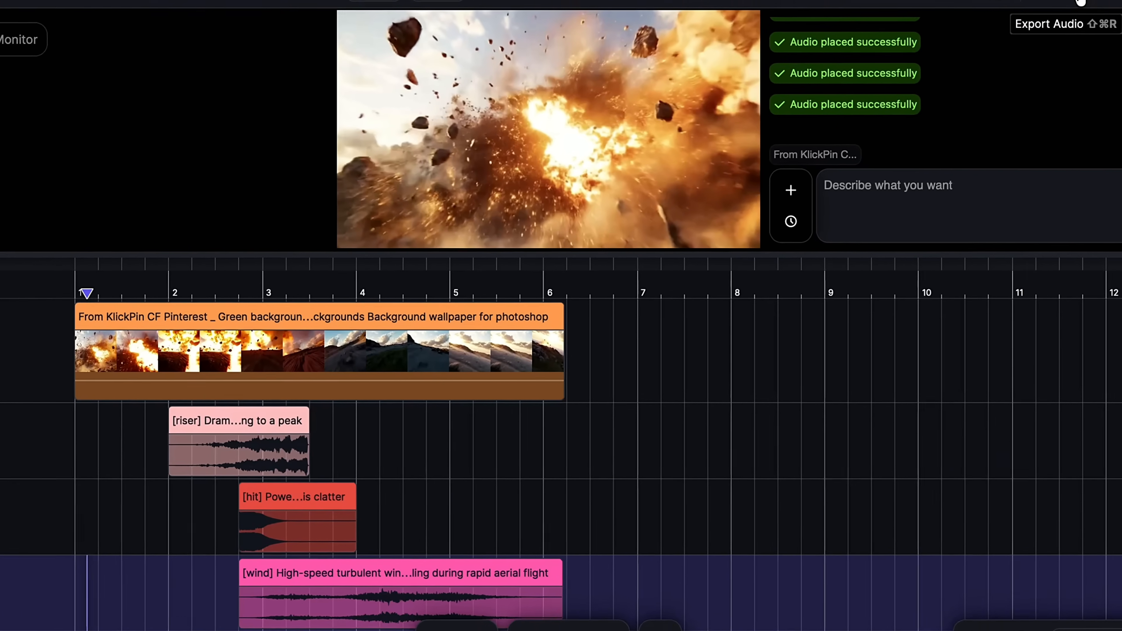
Set up an audio export of the Master track for the whole project as stereo .WAV, 44100 Hz, 16 Bit
{"action": "left_click", "coordinate": [1012, 44]}
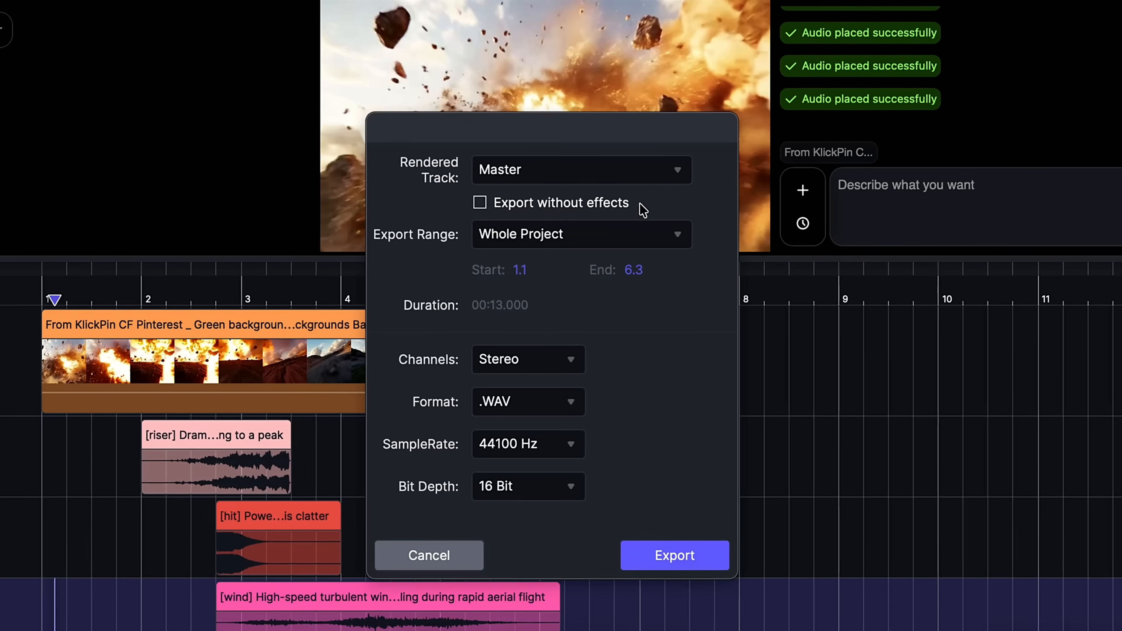
{"action": "left_click", "coordinate": [624, 171]}
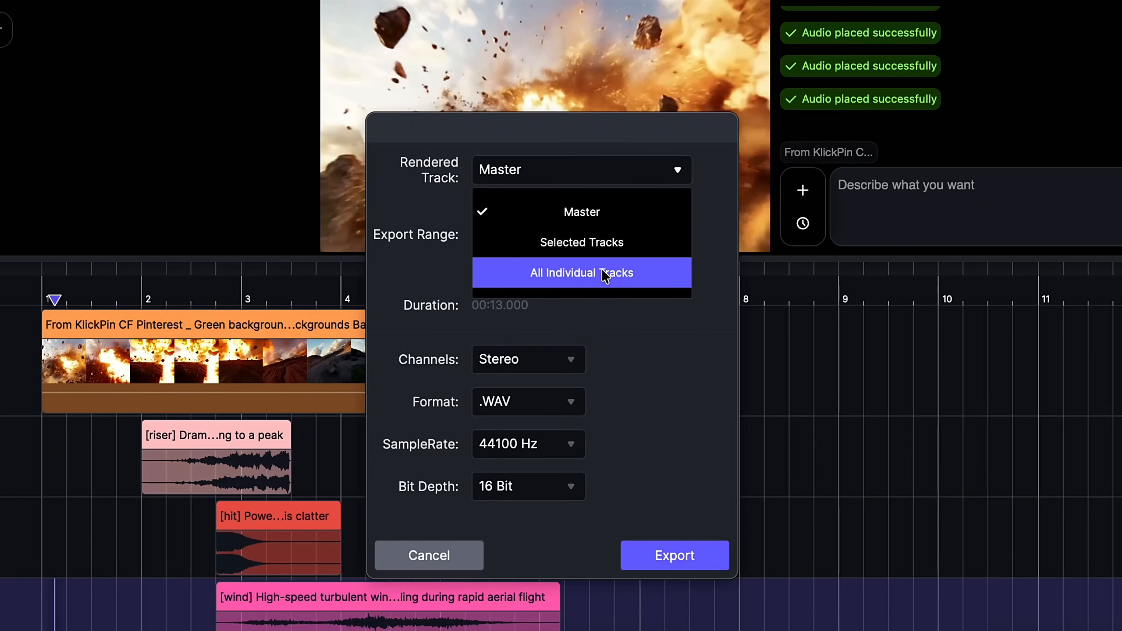
{"action": "left_click", "coordinate": [617, 214]}
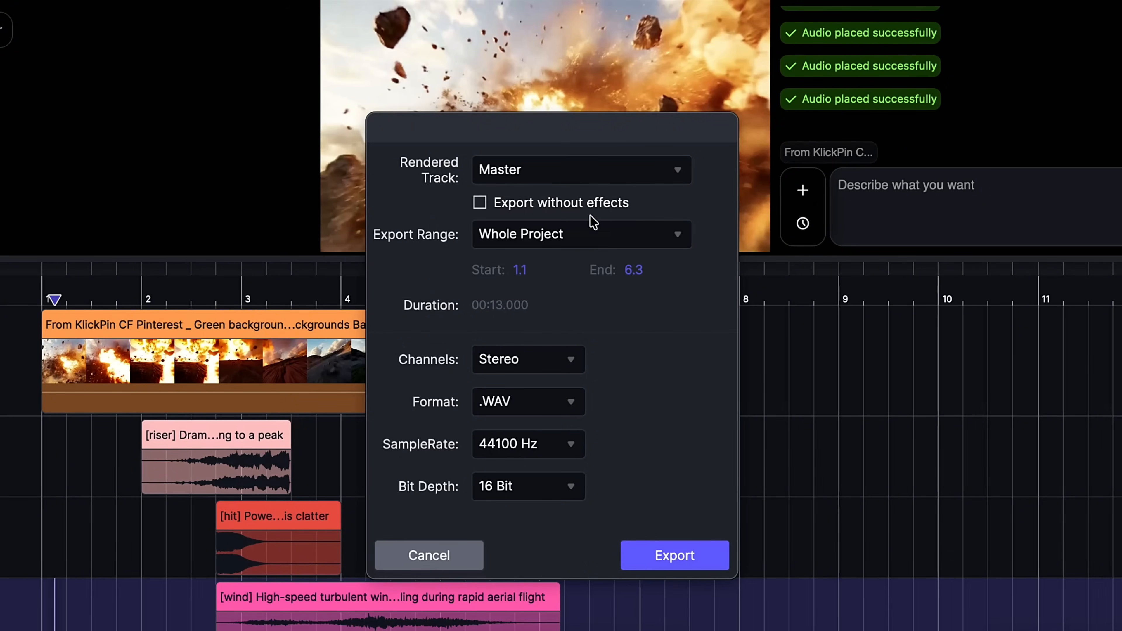
{"action": "left_click", "coordinate": [591, 247]}
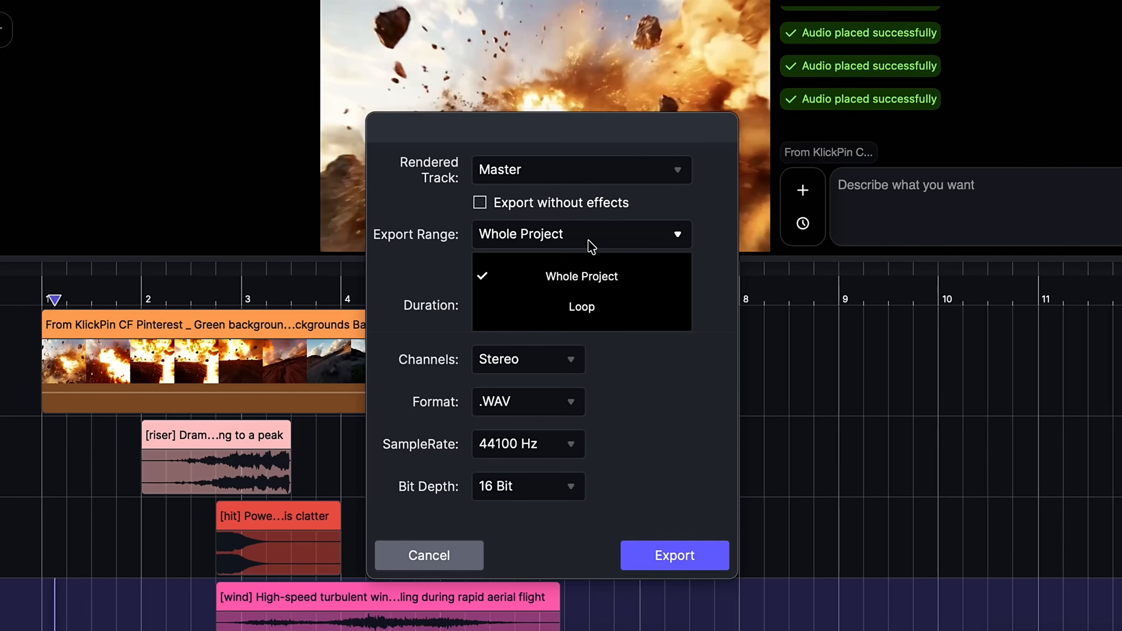
{"action": "left_click", "coordinate": [591, 247]}
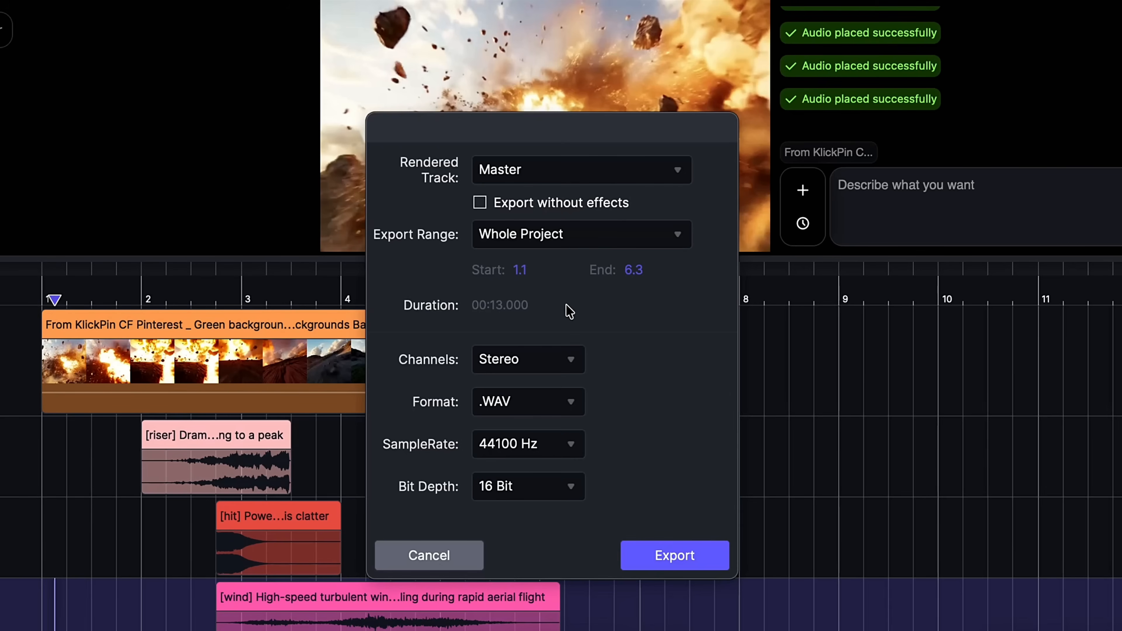
{"action": "left_click", "coordinate": [551, 360]}
{"action": "left_click", "coordinate": [551, 360]}
{"action": "left_click", "coordinate": [554, 403]}
{"action": "left_click", "coordinate": [553, 403]}
{"action": "left_click", "coordinate": [558, 449]}
{"action": "left_click", "coordinate": [562, 449]}
{"action": "left_click", "coordinate": [552, 490]}
{"action": "left_click", "coordinate": [553, 491]}
Export the audio file into the Downloads folder
{"action": "left_click", "coordinate": [660, 561]}
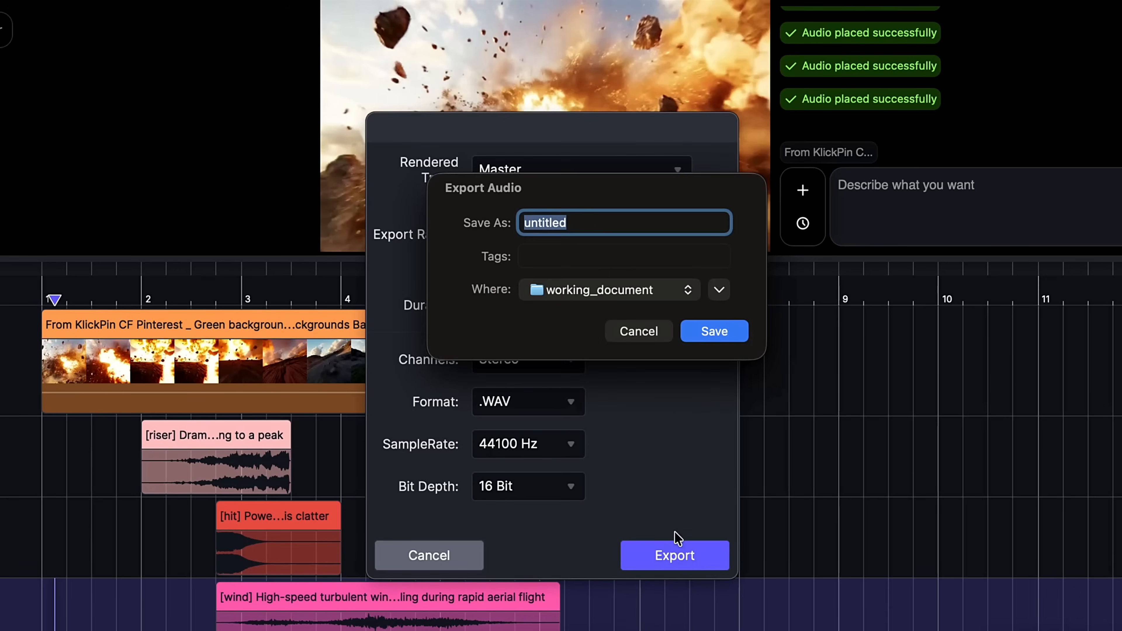
{"action": "left_click", "coordinate": [719, 291]}
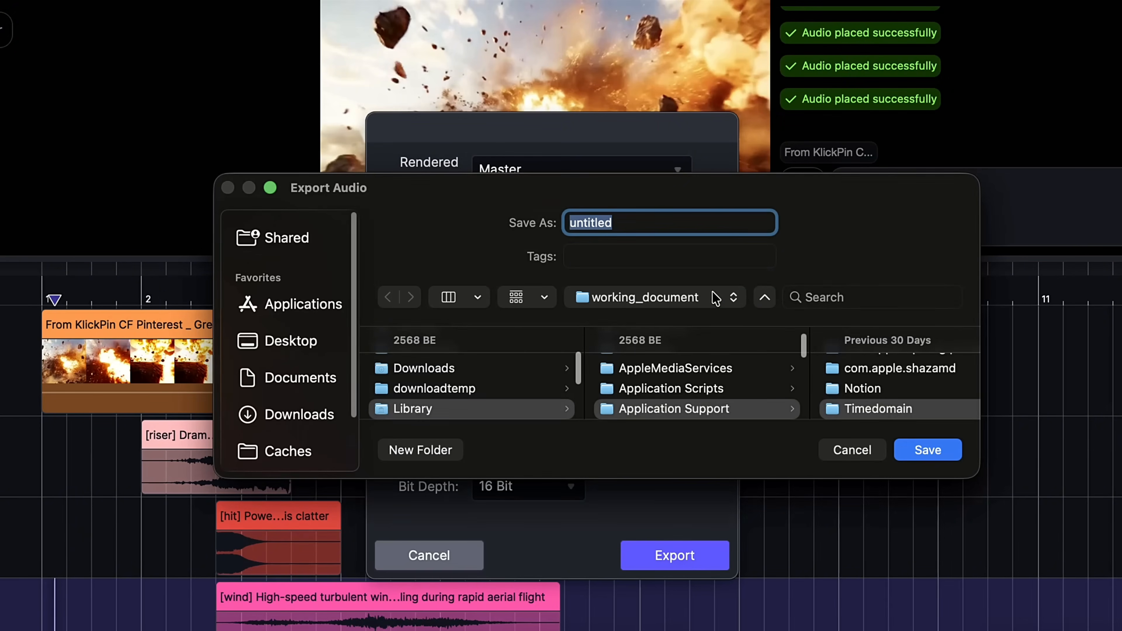
{"action": "left_click", "coordinate": [488, 371]}
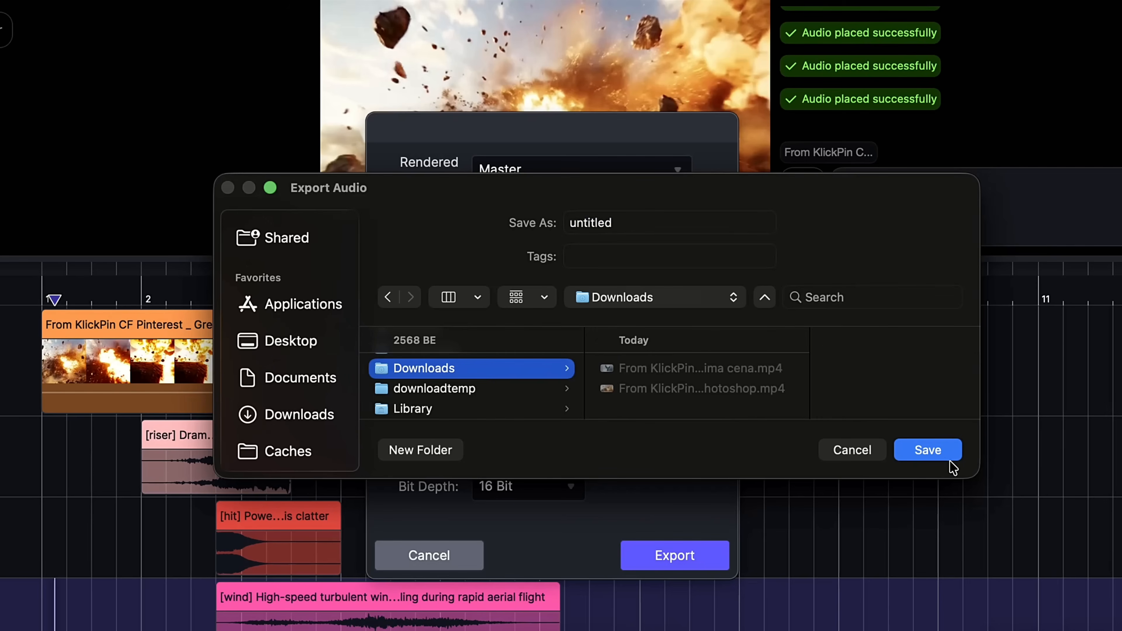
{"action": "left_click", "coordinate": [928, 450]}
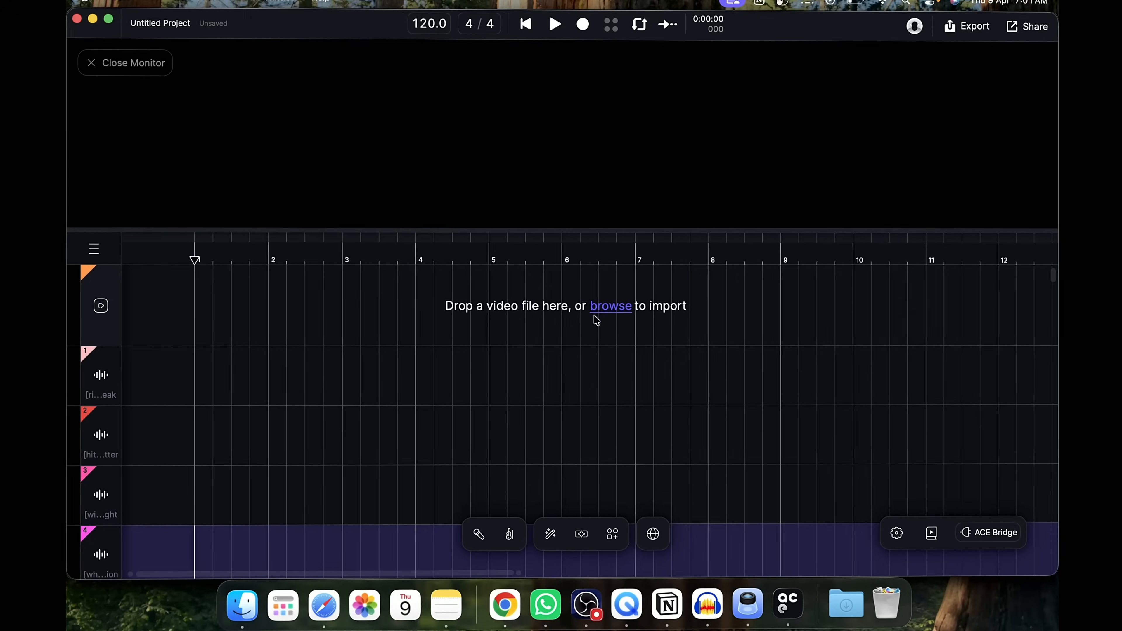
Import the winged-figure video clip into the project
{"action": "left_click", "coordinate": [608, 304]}
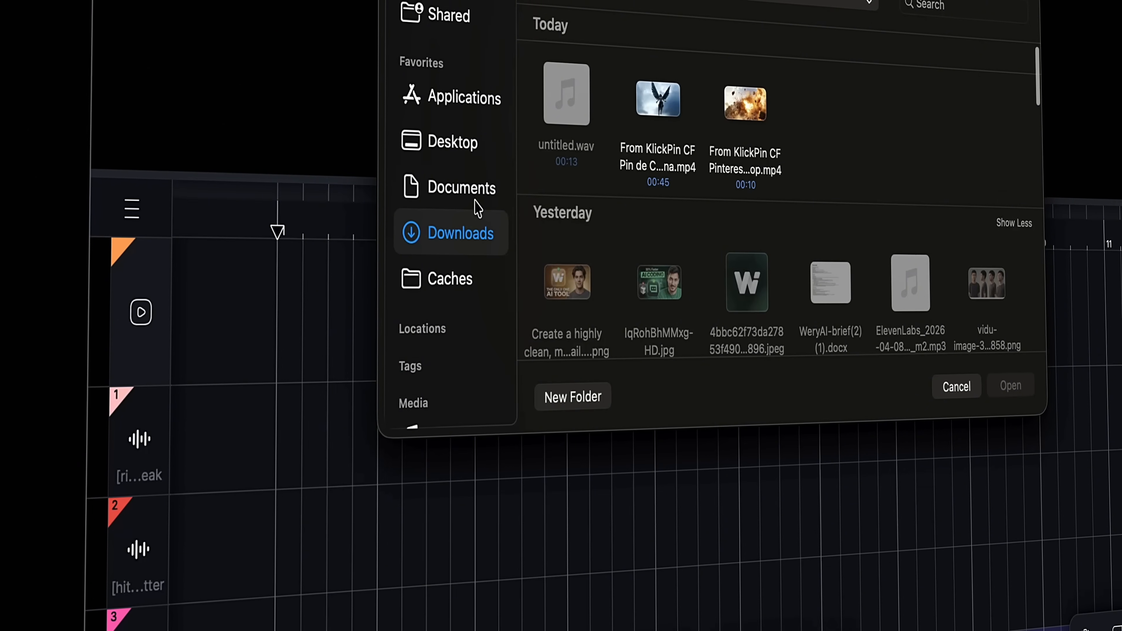
{"action": "left_click", "coordinate": [476, 191]}
{"action": "left_click", "coordinate": [462, 142]}
{"action": "left_click", "coordinate": [560, 103]}
{"action": "left_click", "coordinate": [1056, 384]}
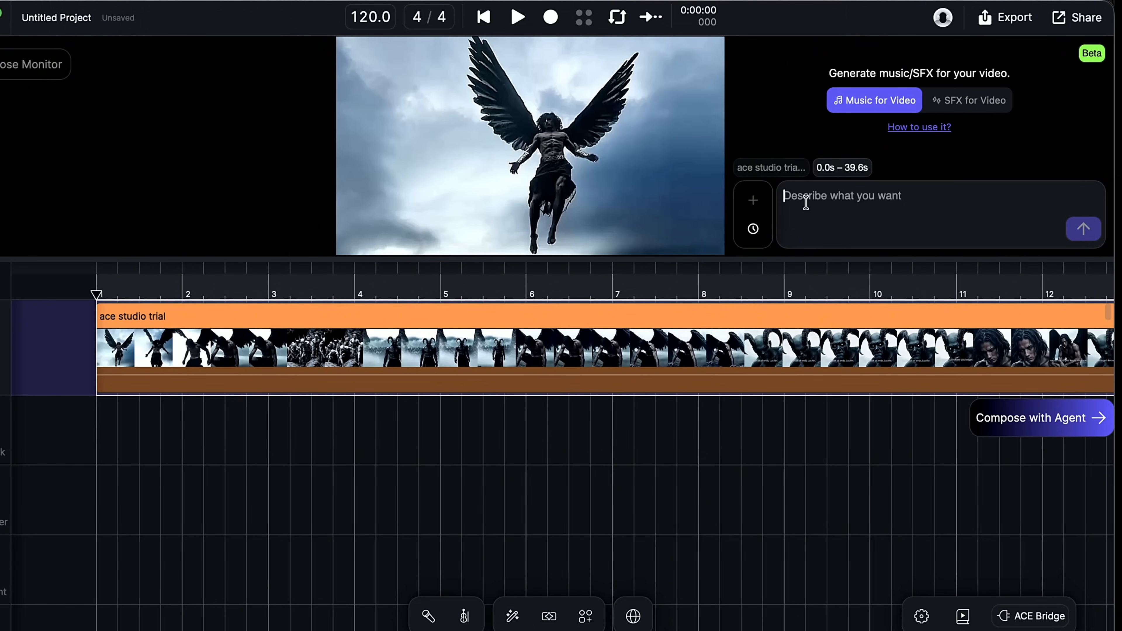
Generate music for the video with the prompt 'Epic cinematic music, dramatic build-up, deep bass hits, rising tension, powerful orchestral elements, intense and immersive, trailer-style, no vocals' and play it
{"action": "type", "text": "Epic cinematic music, dramatic build-up, deep bass hits, rising tension, powerful orchestral elements, intense and immersive, trailer-style, no vocals"}
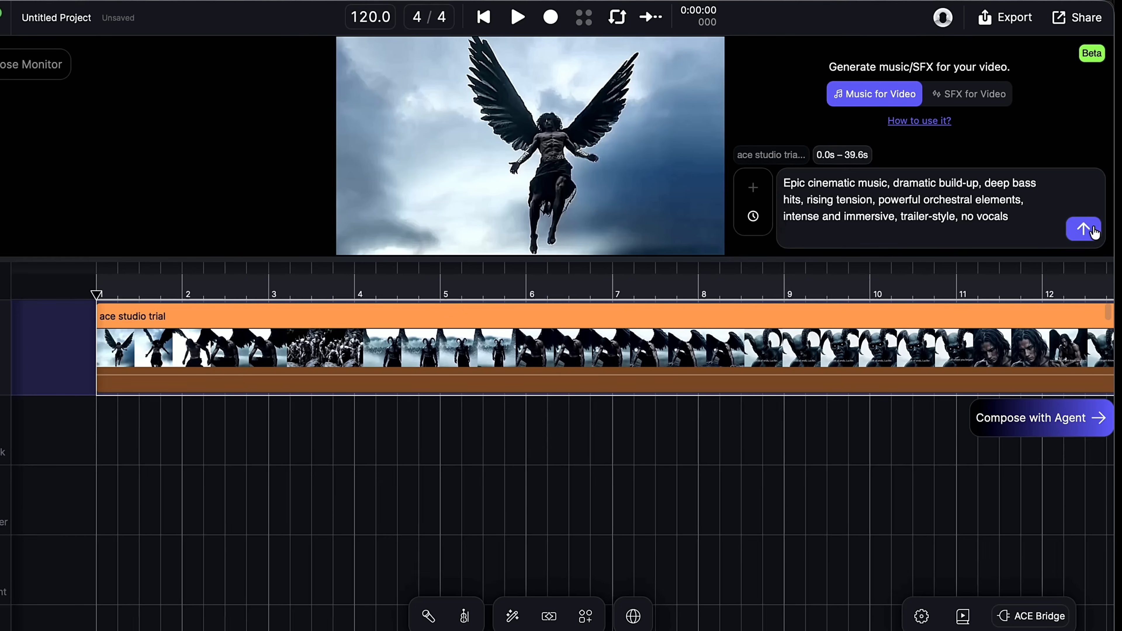
{"action": "left_click", "coordinate": [1084, 229]}
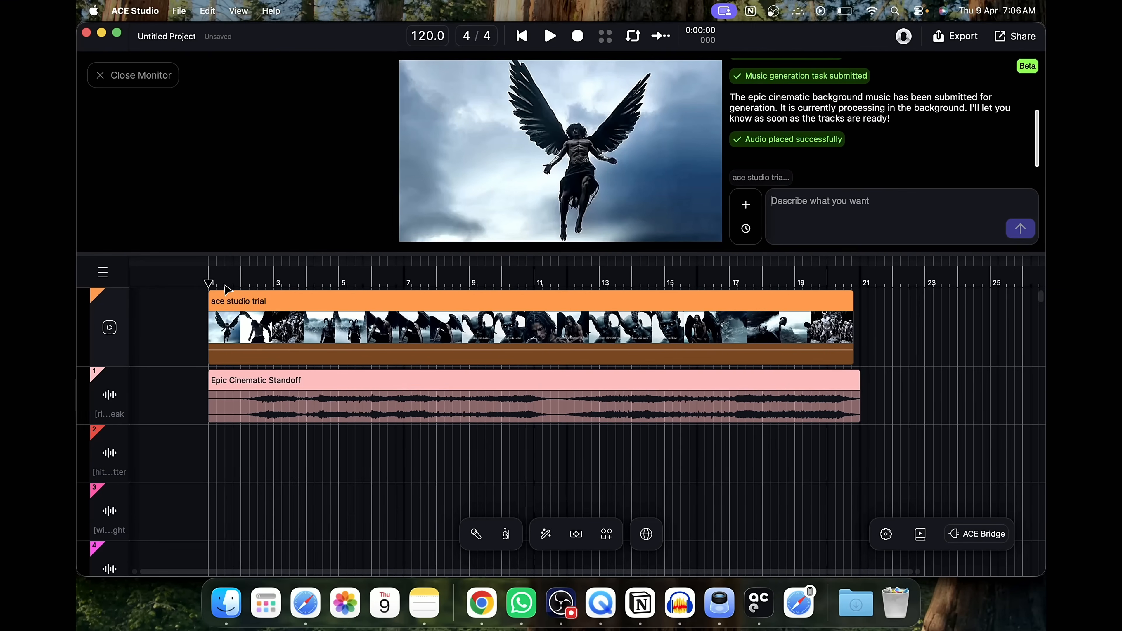
{"action": "key", "text": "space"}
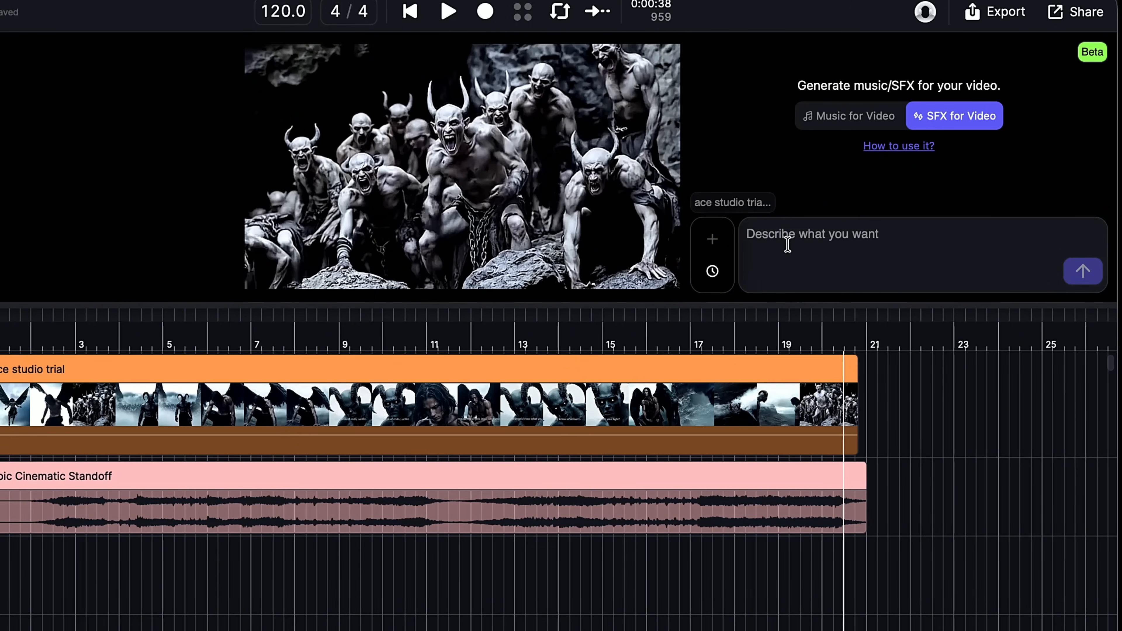
Generate sound effects with the prompt 'Heavy cinematic impact hits, deep bass drops, whoosh transitions, rising risers, subtle ambient tension, epic and dramatic, high intensity, no music'
{"action": "type", "text": "Heavy cinematic impact hits, deep bass drops, whoosh transitions, rising risers, subtle ambient tension, epic and dramatic, high intensity, no music"}
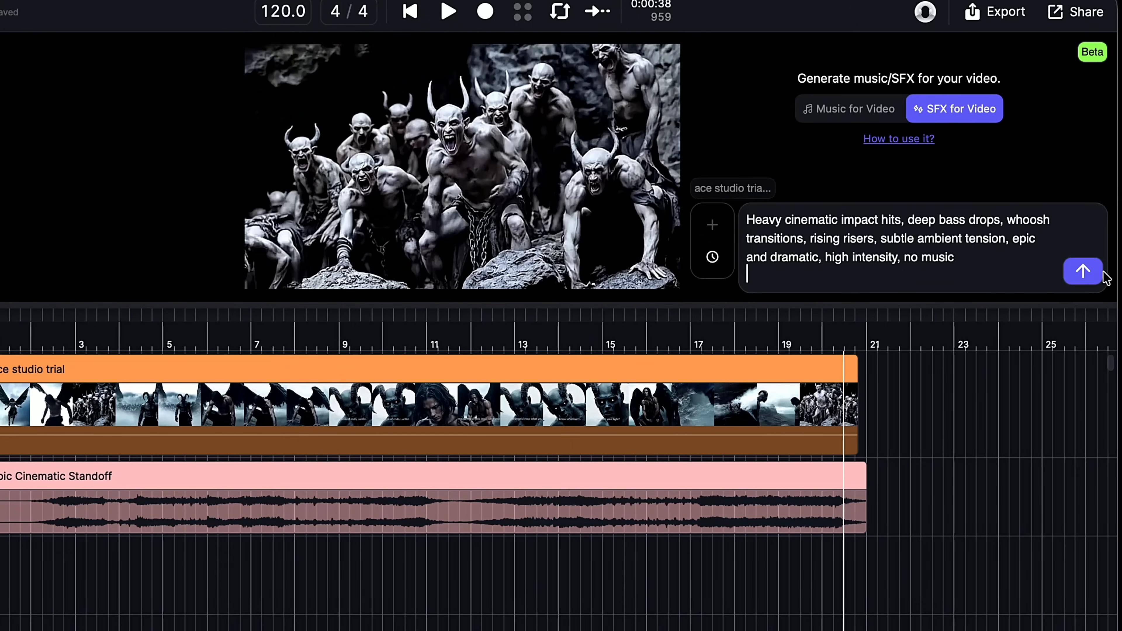
{"action": "left_click", "coordinate": [1083, 272]}
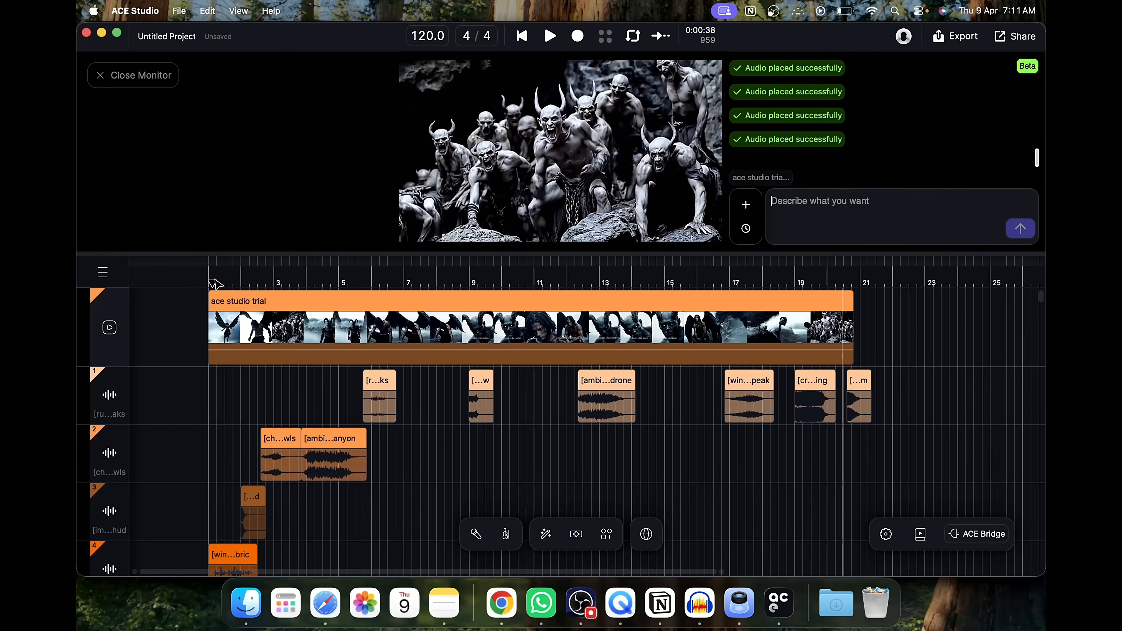
Play the project from the beginning of the timeline
{"action": "left_click", "coordinate": [215, 284]}
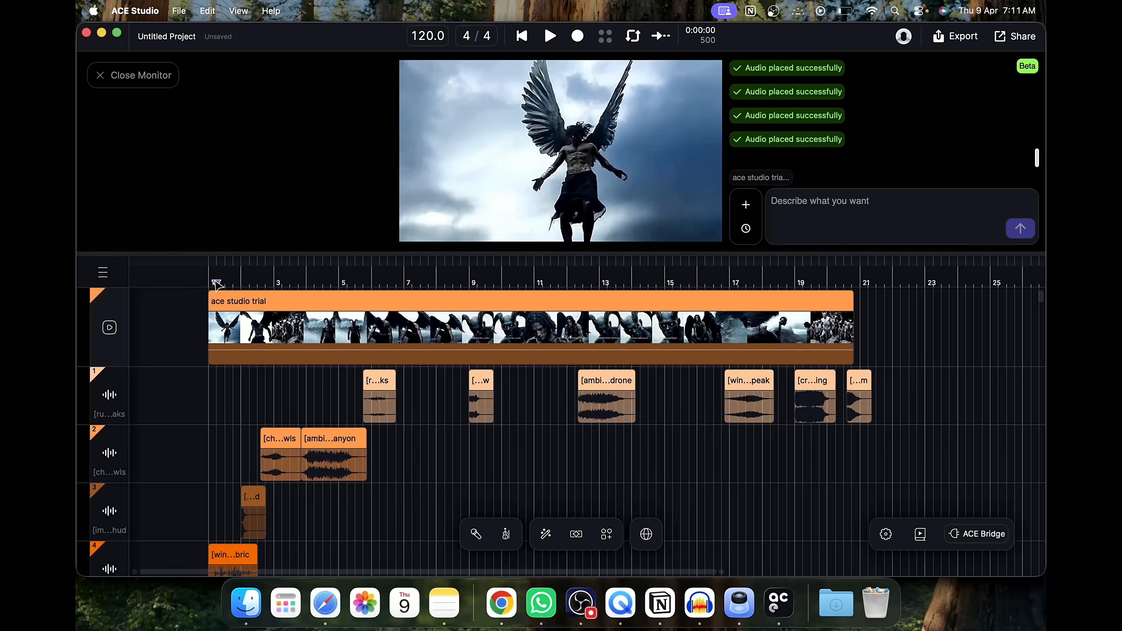
{"action": "left_click_drag", "start_coordinate": [216, 288], "coordinate": [213, 286]}
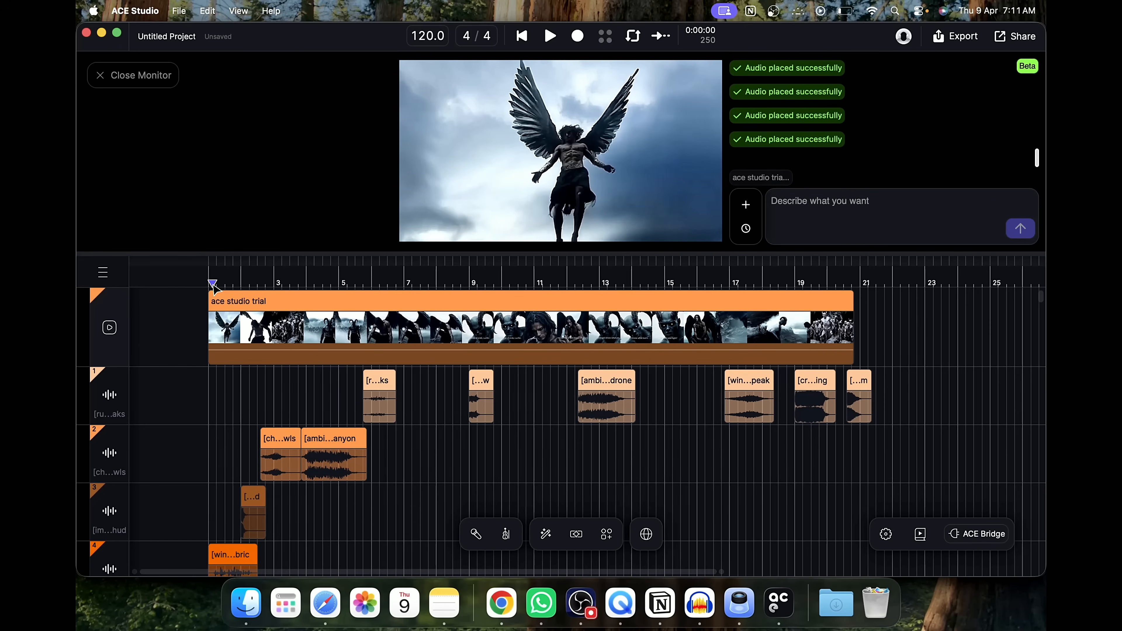
{"action": "key", "text": "space"}
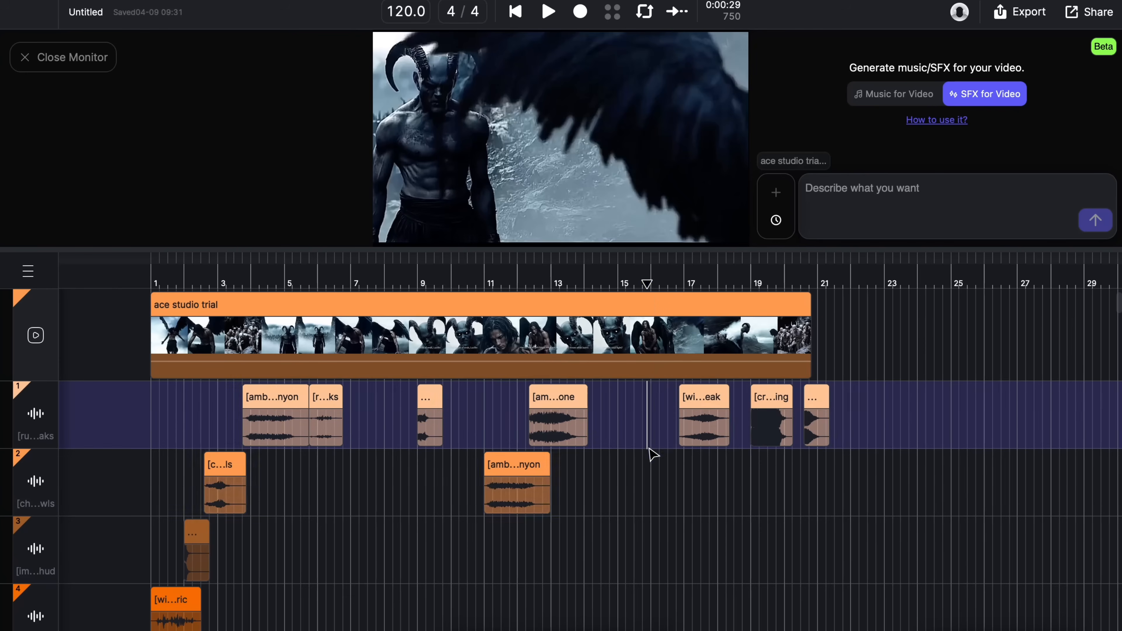
Select a short range on the second audio track near bar 16
{"action": "left_click_drag", "start_coordinate": [647, 454], "coordinate": [682, 499]}
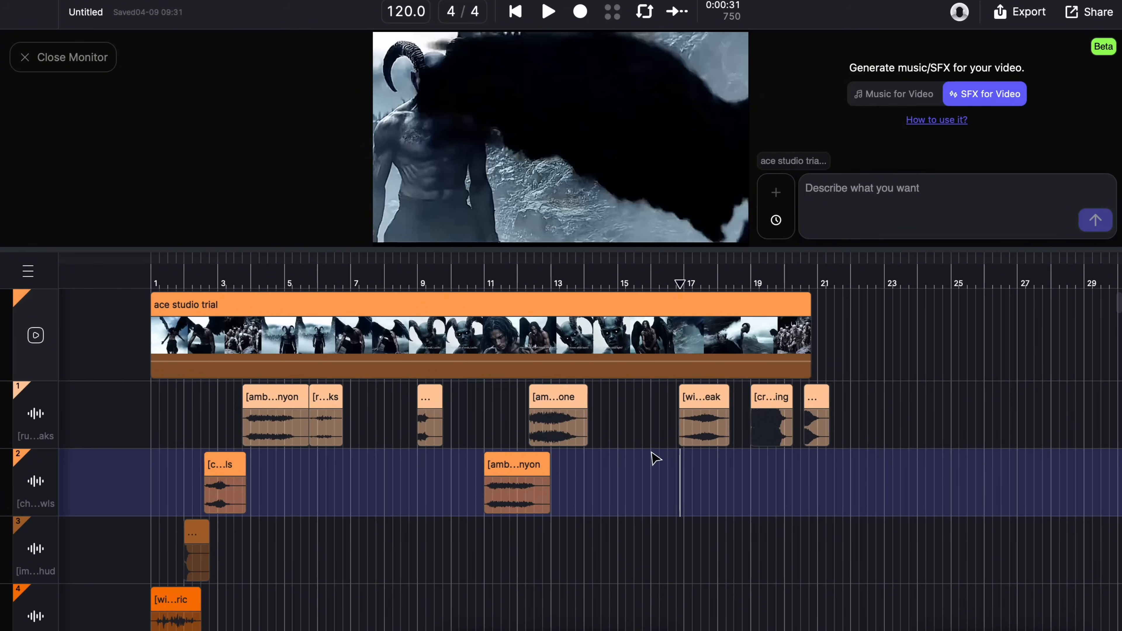
{"action": "left_click_drag", "start_coordinate": [656, 460], "coordinate": [684, 498]}
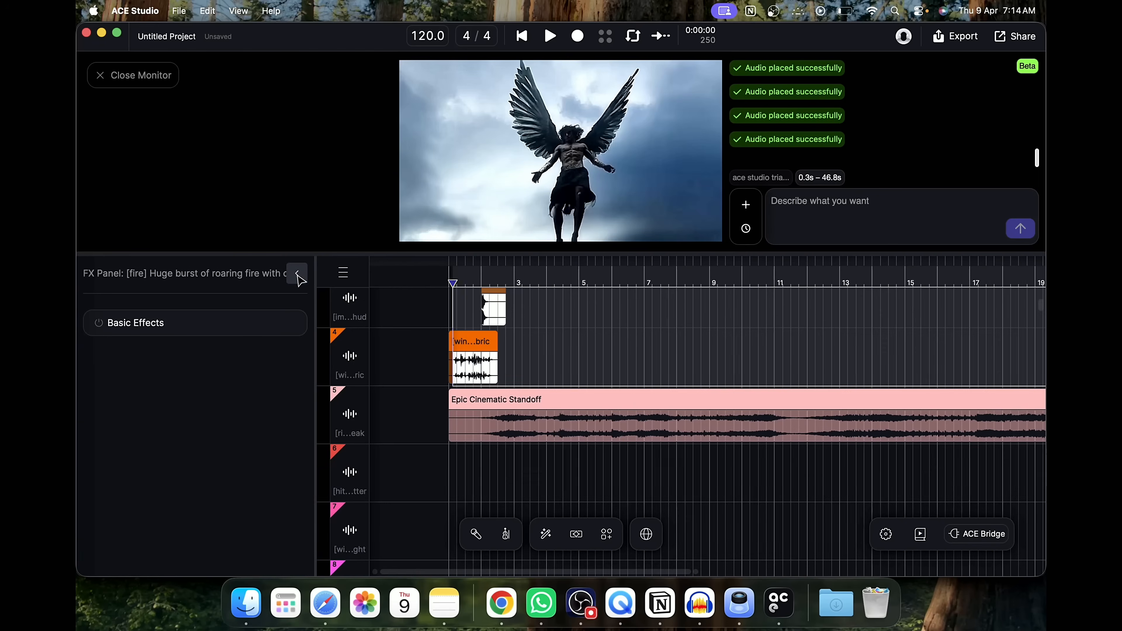
Open the ambience clip in the clip editor to inspect its waveform, and close the editor
{"action": "left_click", "coordinate": [299, 276]}
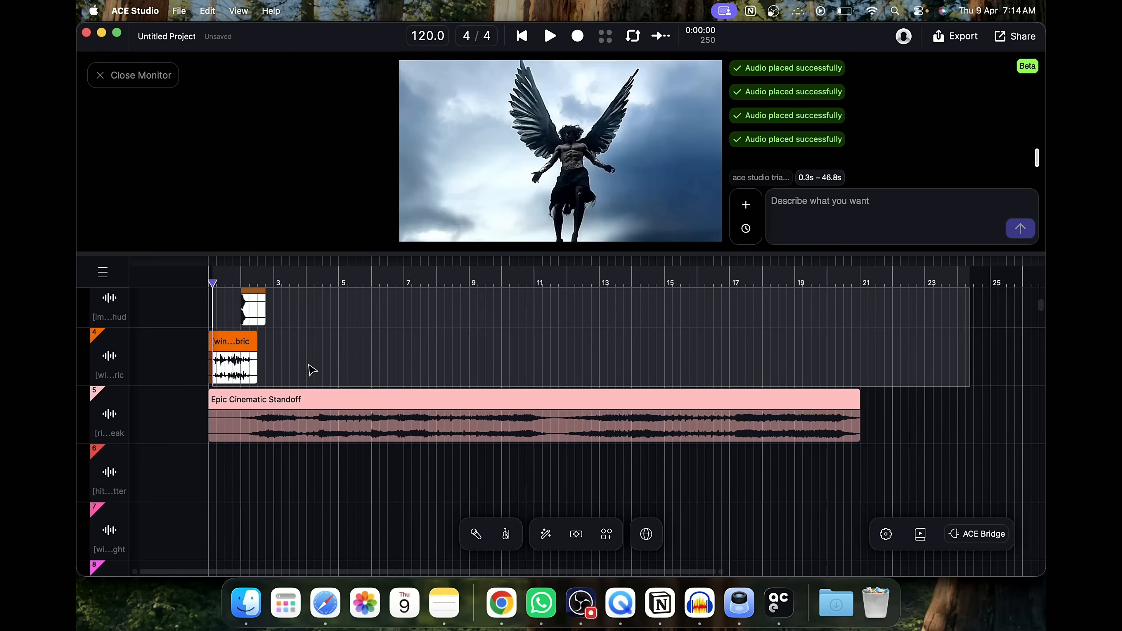
{"action": "left_click", "coordinate": [307, 365]}
{"action": "double_click", "coordinate": [308, 365]}
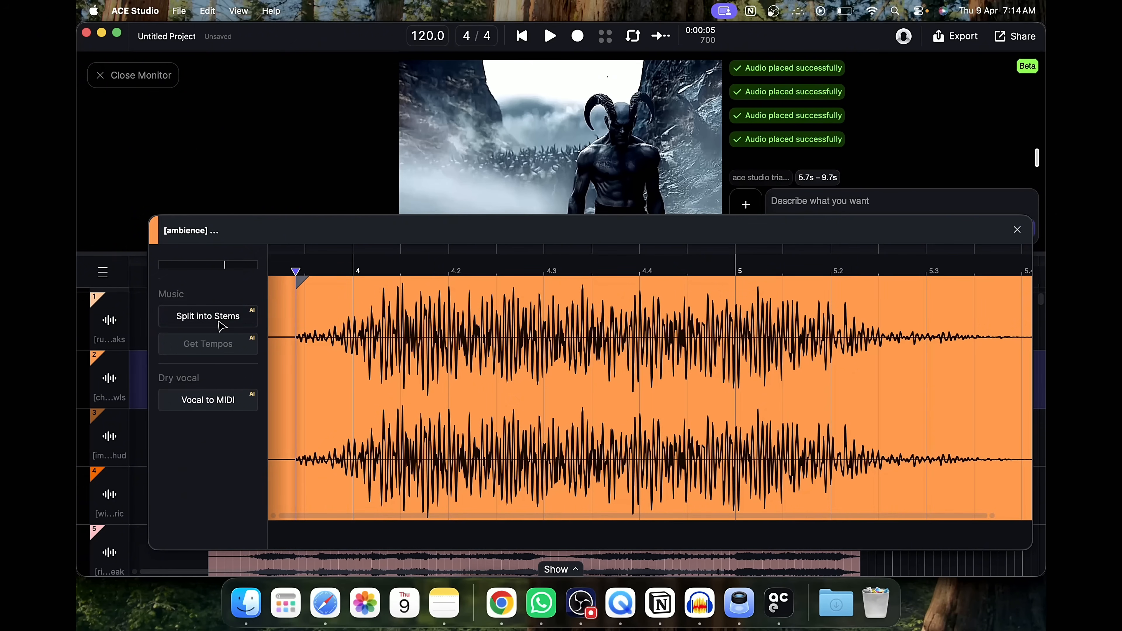
{"action": "left_click_drag", "start_coordinate": [225, 265], "coordinate": [219, 266]}
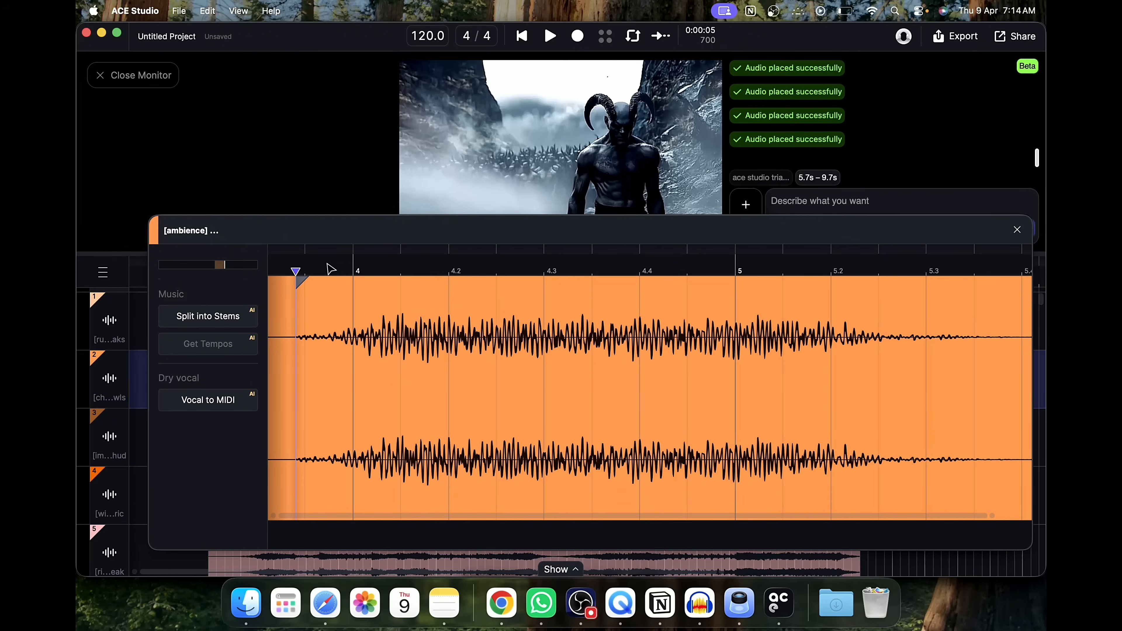
{"action": "left_click", "coordinate": [1017, 230]}
Paste a copy of the canyon ambience clip on track 2 at about bar 11
{"action": "scroll", "coordinate": [491, 401], "scroll_direction": "down", "scroll_amount": 1}
{"action": "left_click_drag", "start_coordinate": [388, 397], "coordinate": [305, 385]}
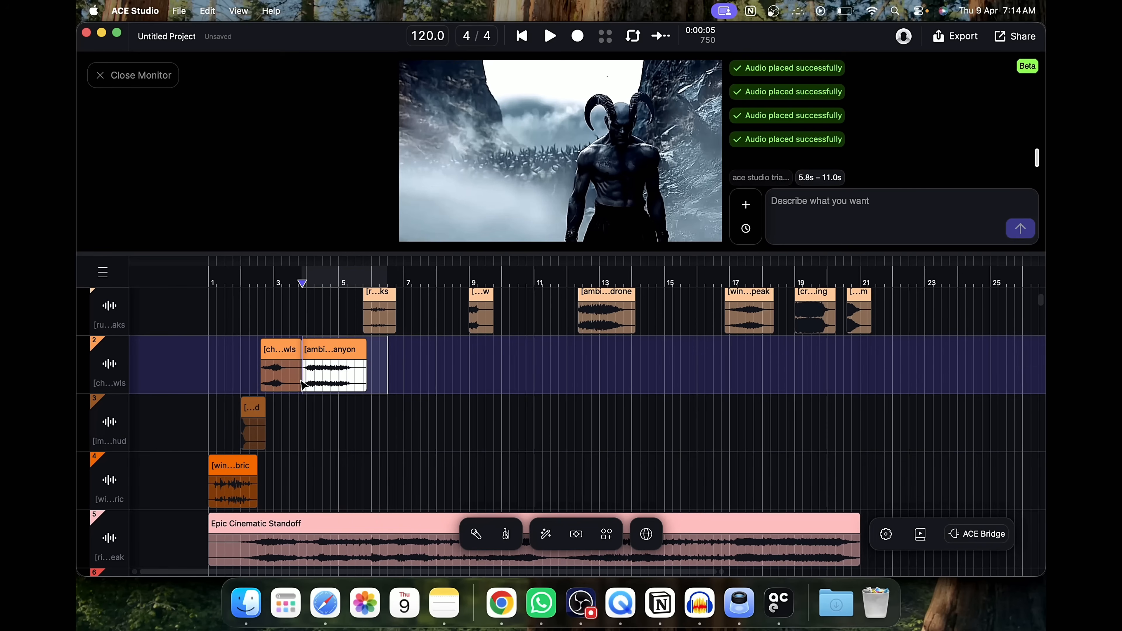
{"action": "left_click", "coordinate": [536, 363]}
{"action": "key", "text": "cmd+v"}
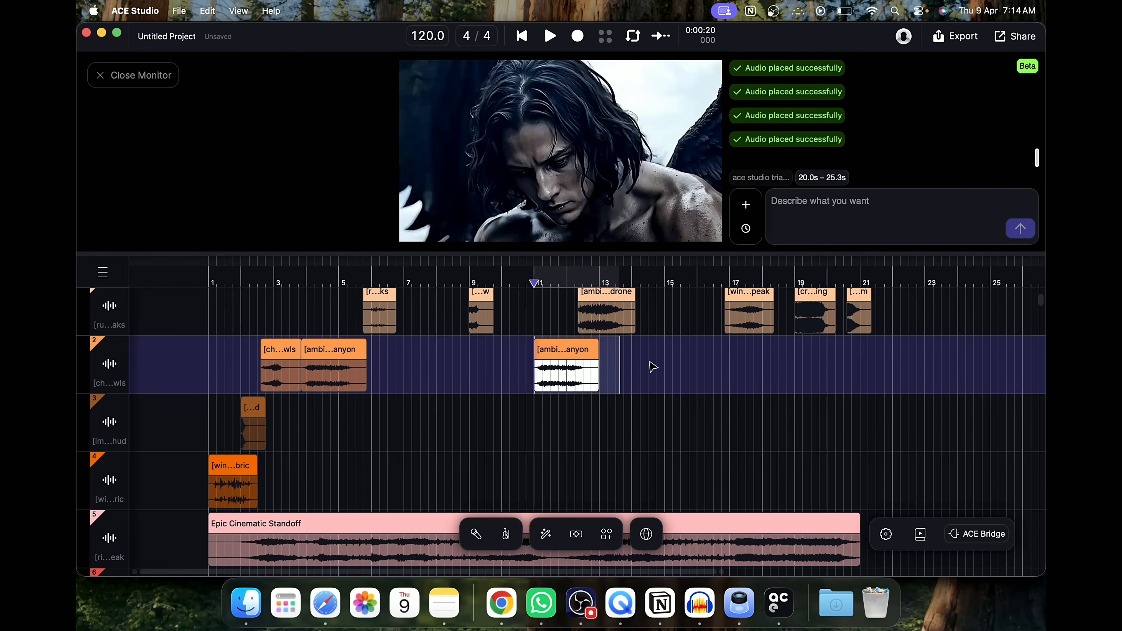
Paste the canyon ambience clip into the music track at about bar 16
{"action": "left_click", "coordinate": [719, 371]}
{"action": "scroll", "coordinate": [717, 396], "scroll_direction": "down", "scroll_amount": 1}
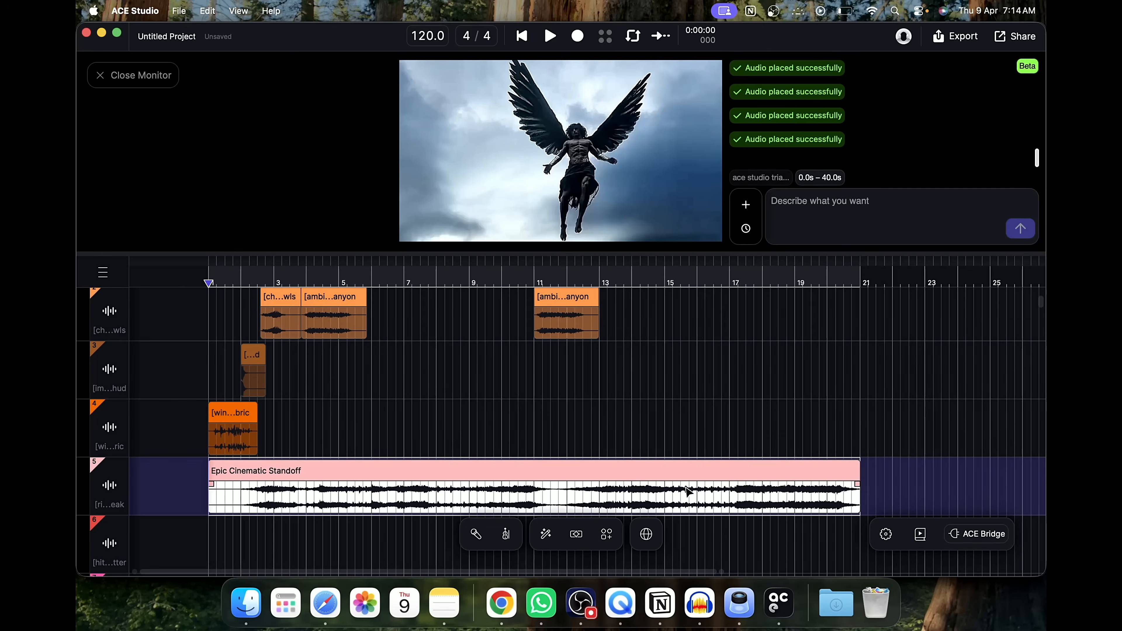
{"action": "left_click_drag", "start_coordinate": [905, 446], "coordinate": [708, 495]}
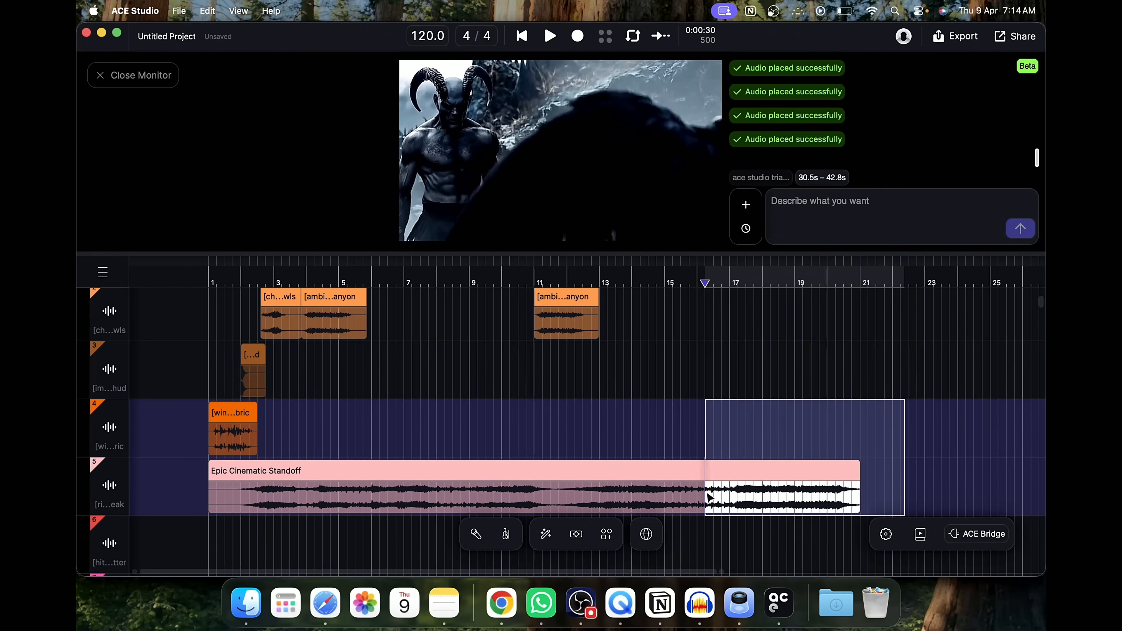
{"action": "key", "text": "super+v"}
Paste the canyon ambience clip onto track 6 near the start of the timeline
{"action": "scroll", "coordinate": [299, 408], "scroll_direction": "down", "scroll_amount": 3}
{"action": "left_click", "coordinate": [222, 468]}
{"action": "right_click", "coordinate": [218, 466]}
{"action": "key", "text": "Escape"}
{"action": "key", "text": "super+v"}
{"action": "left_click", "coordinate": [298, 511]}
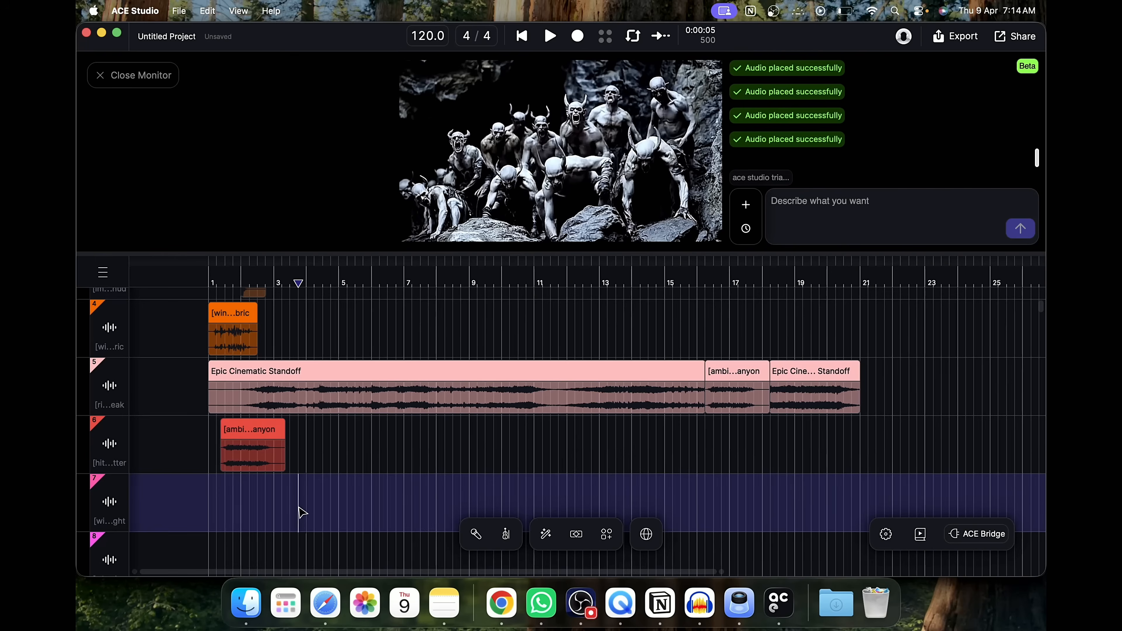
Move the canyon ambience clip up onto track 1 at about bar 4
{"action": "scroll", "coordinate": [302, 513], "scroll_direction": "up", "scroll_amount": 5}
{"action": "left_click", "coordinate": [333, 446]}
{"action": "left_click_drag", "start_coordinate": [333, 450], "coordinate": [329, 396]}
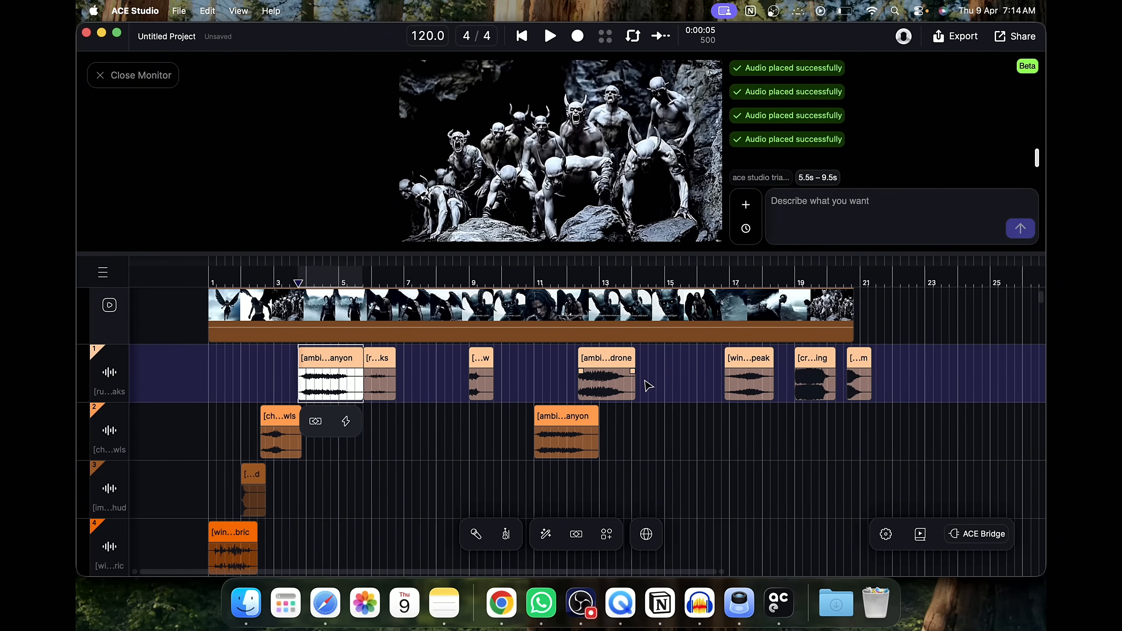
Open the creature clip in the clip editor to inspect its waveform, and close the editor
{"action": "double_click", "coordinate": [818, 377]}
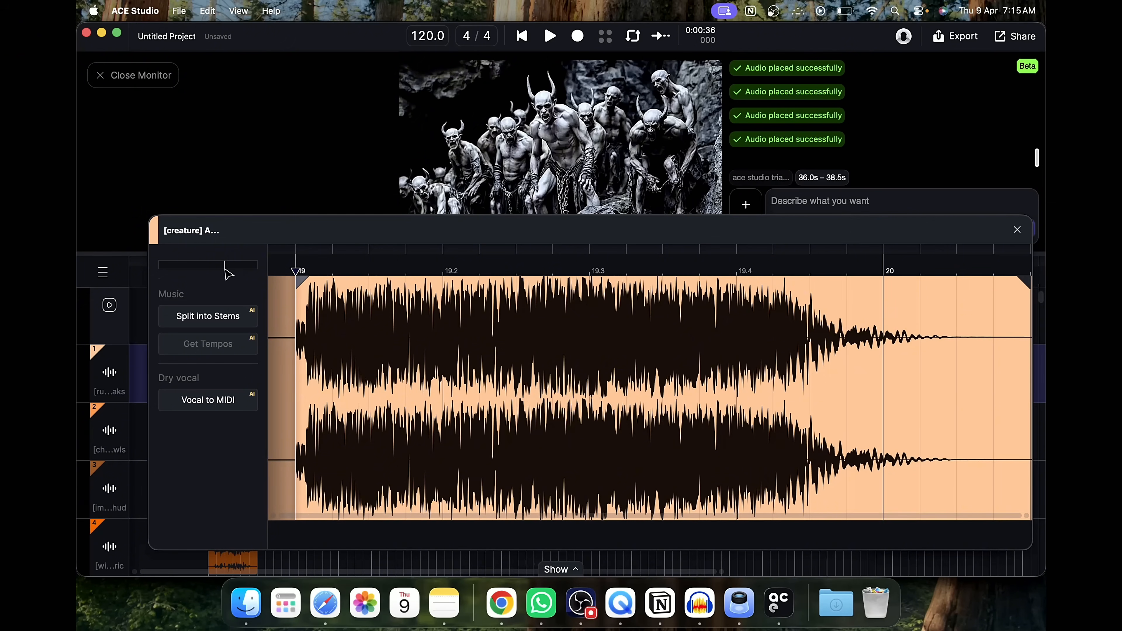
{"action": "left_click_drag", "start_coordinate": [225, 267], "coordinate": [226, 267]}
{"action": "left_click", "coordinate": [1017, 230]}
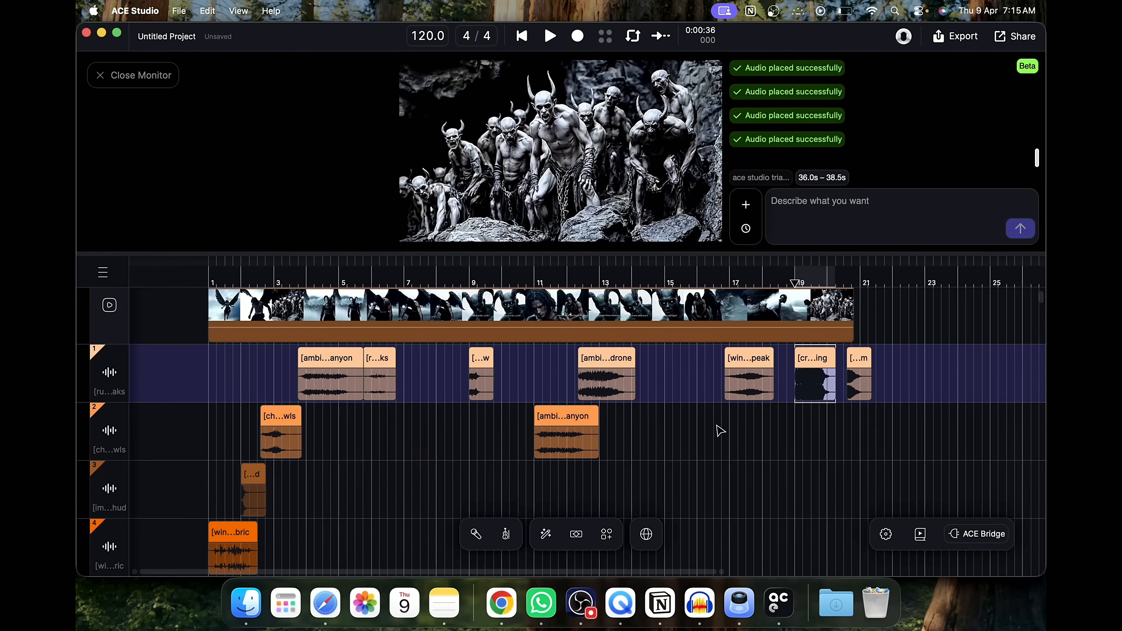
{"action": "left_click", "coordinate": [694, 454]}
{"action": "scroll", "coordinate": [694, 454], "scroll_direction": "down", "scroll_amount": 3}
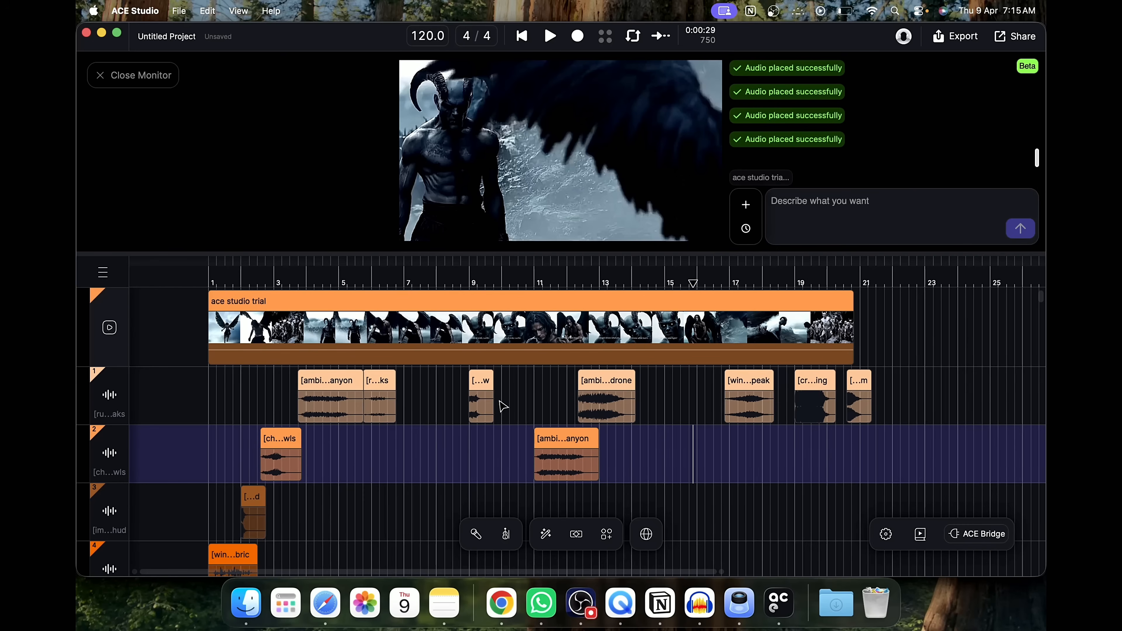
{"action": "scroll", "coordinate": [471, 435], "scroll_direction": "down", "scroll_amount": 3}
{"action": "scroll", "coordinate": [470, 435], "scroll_direction": "up", "scroll_amount": 3}
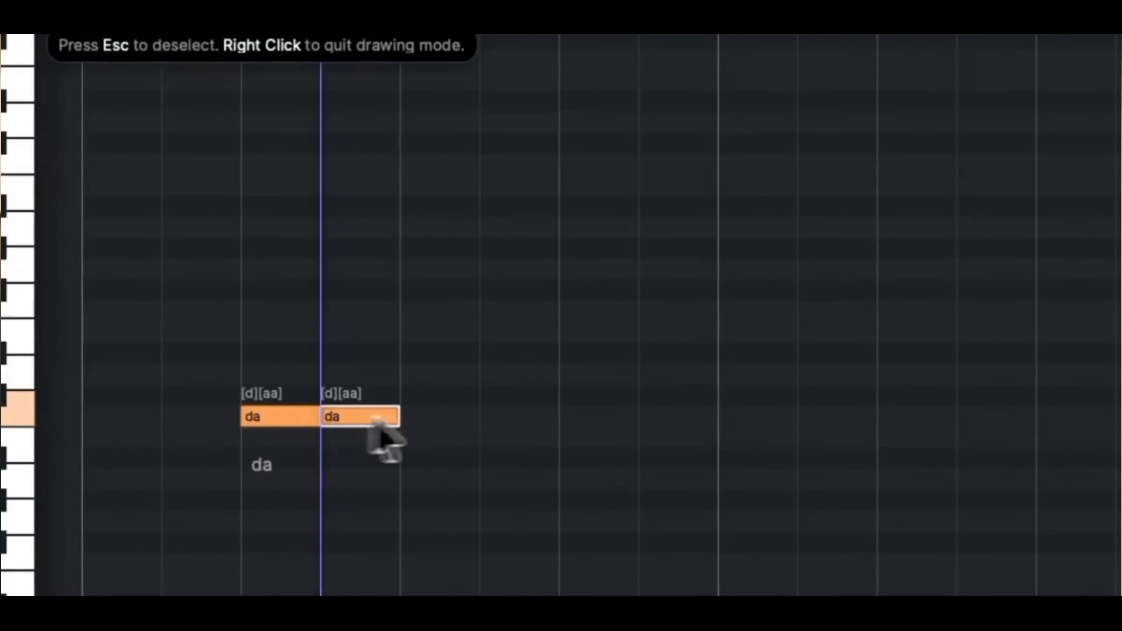
Draw a melody of ten notes across the piano roll
{"action": "mouse_move", "coordinate": [401, 271]}
{"action": "left_mouse_down"}
{"action": "mouse_move", "coordinate": [438, 283]}
{"action": "mouse_move", "coordinate": [479, 270]}
{"action": "left_mouse_up"}
{"action": "left_click_drag", "start_coordinate": [481, 271], "coordinate": [558, 283]}
{"action": "left_click_drag", "start_coordinate": [559, 228], "coordinate": [638, 239]}
{"action": "mouse_move", "coordinate": [639, 228]}
{"action": "left_mouse_down"}
{"action": "mouse_move", "coordinate": [718, 241]}
{"action": "mouse_move", "coordinate": [882, 297]}
{"action": "left_mouse_up"}
{"action": "left_click_drag", "start_coordinate": [312, 236], "coordinate": [388, 243]}
{"action": "left_click_drag", "start_coordinate": [389, 237], "coordinate": [520, 256]}
{"action": "left_click_drag", "start_coordinate": [522, 254], "coordinate": [592, 255]}
{"action": "left_click_drag", "start_coordinate": [602, 296], "coordinate": [678, 297]}
{"action": "left_click_drag", "start_coordinate": [682, 255], "coordinate": [725, 265]}
{"action": "left_click_drag", "start_coordinate": [760, 338], "coordinate": [904, 351]}
Select all notes and enter the lyrics "twinkle twinkle little star how i wonde"
{"action": "key", "text": "ctrl+a"}
{"action": "double_click", "coordinate": [319, 283]}
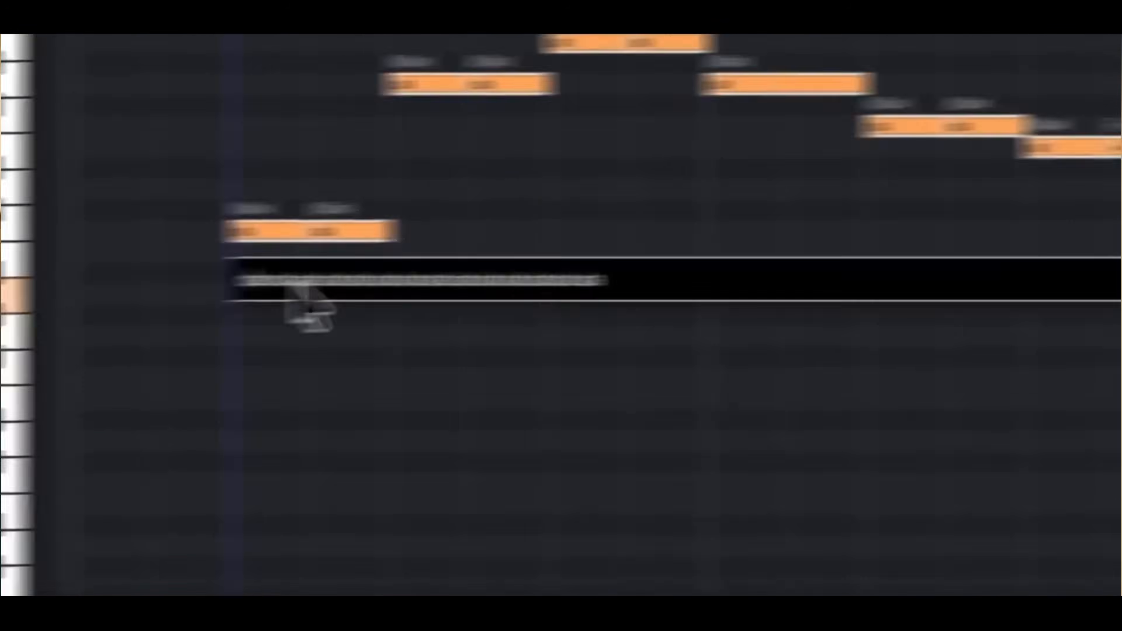
{"action": "type", "text": "twinkle twinkle little star how i wonde"}
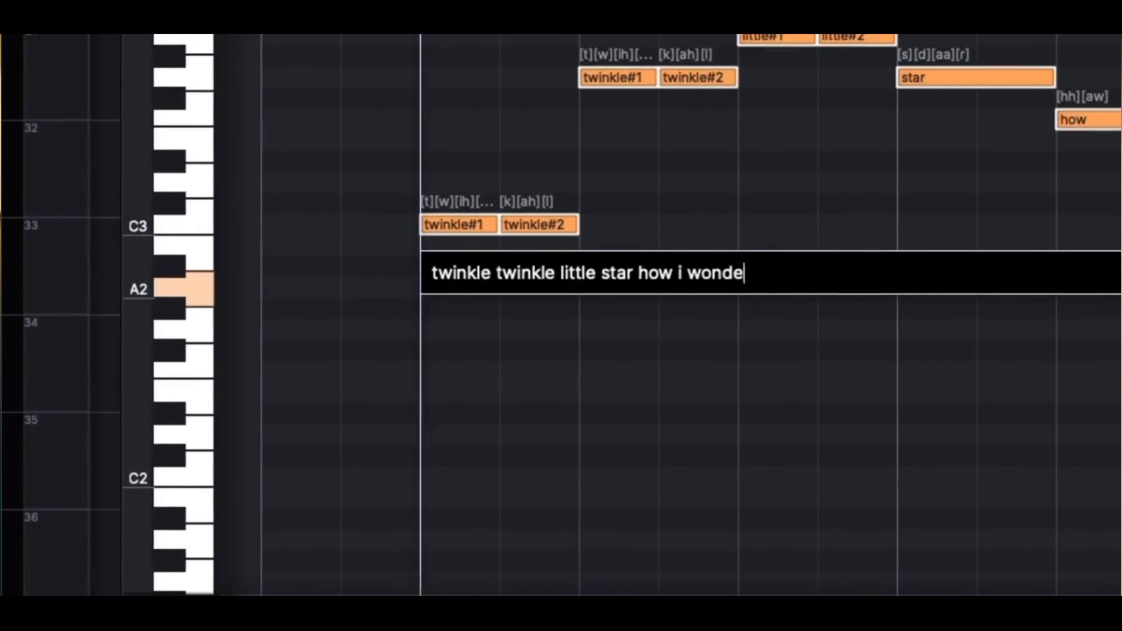